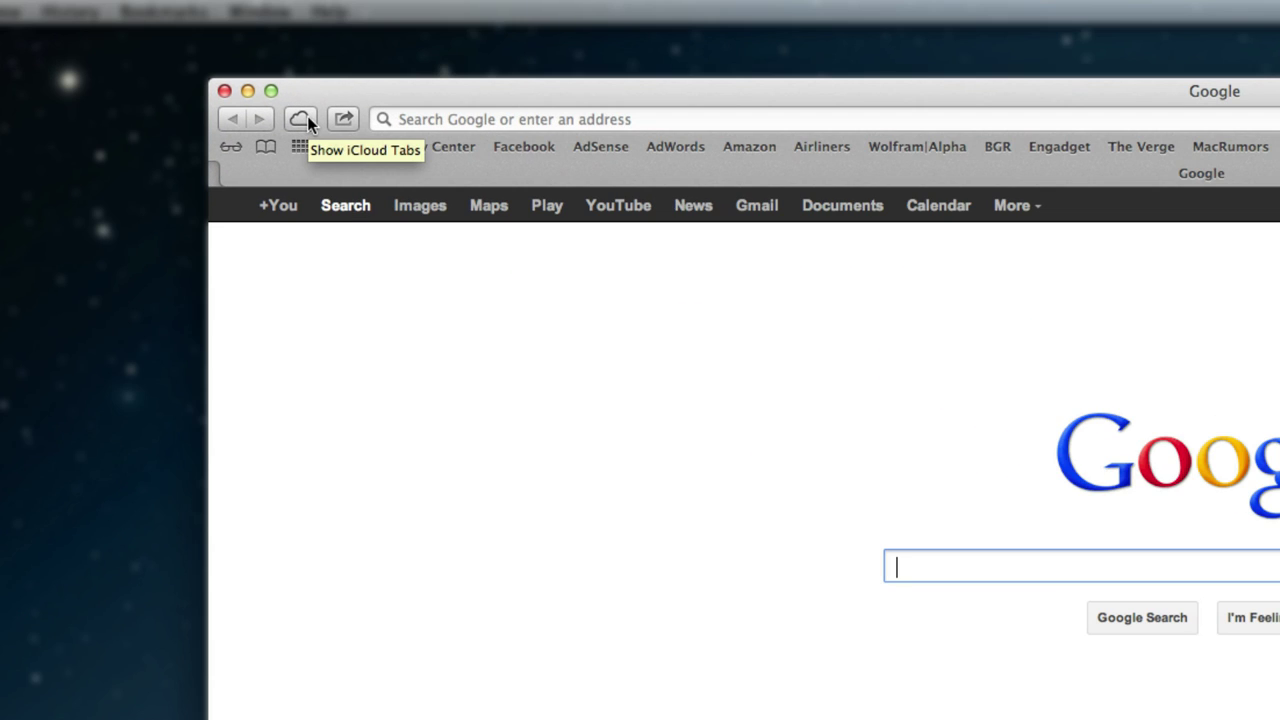
click(302, 119)
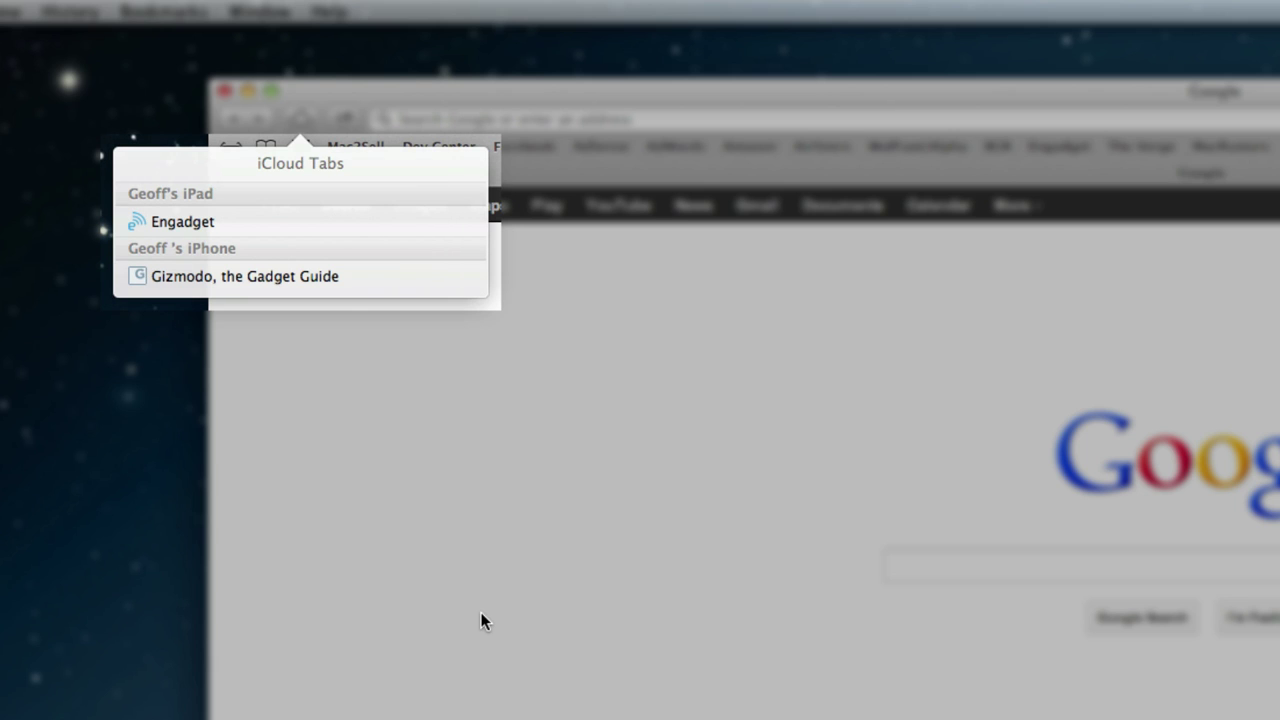
click(391, 284)
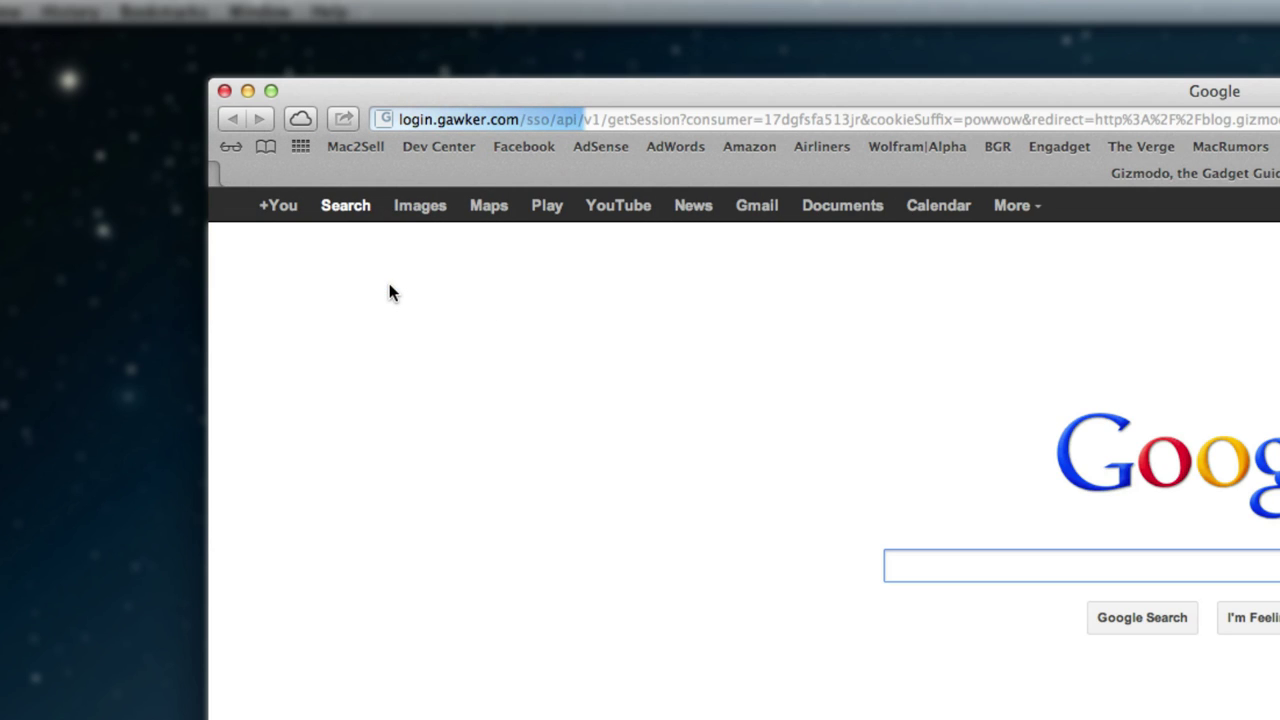
click(640, 115)
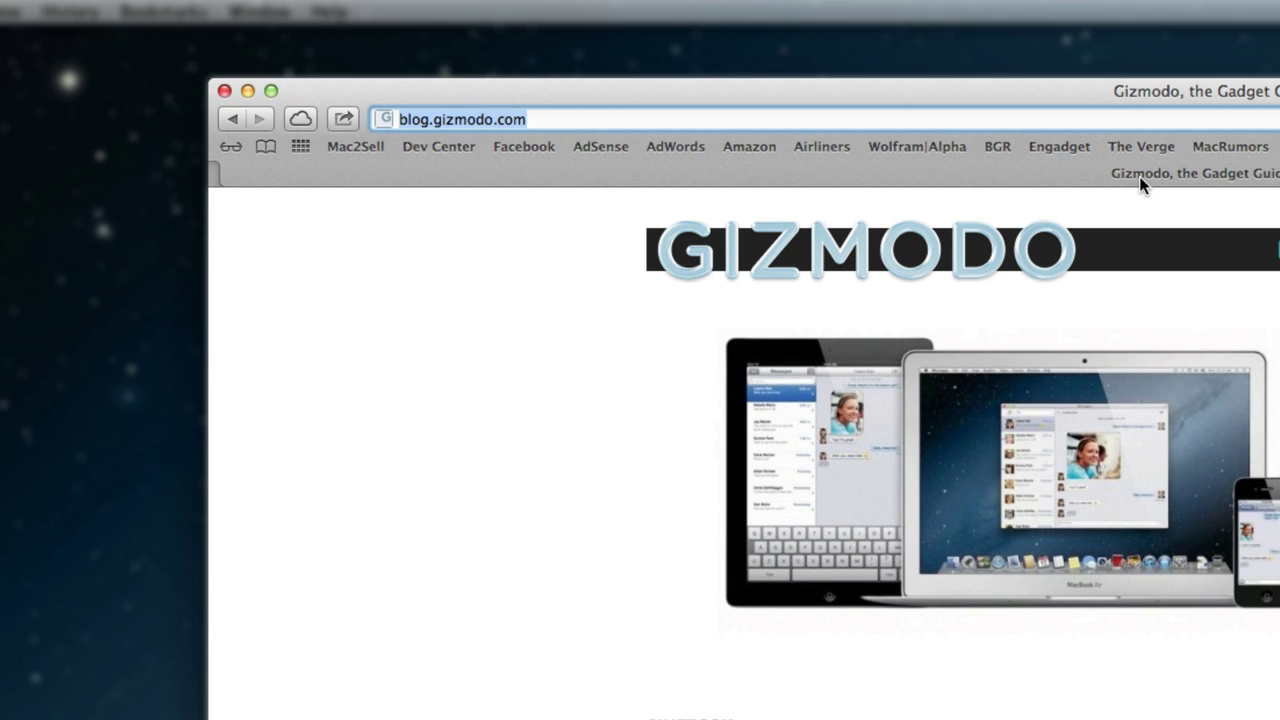
key(BackSpace)
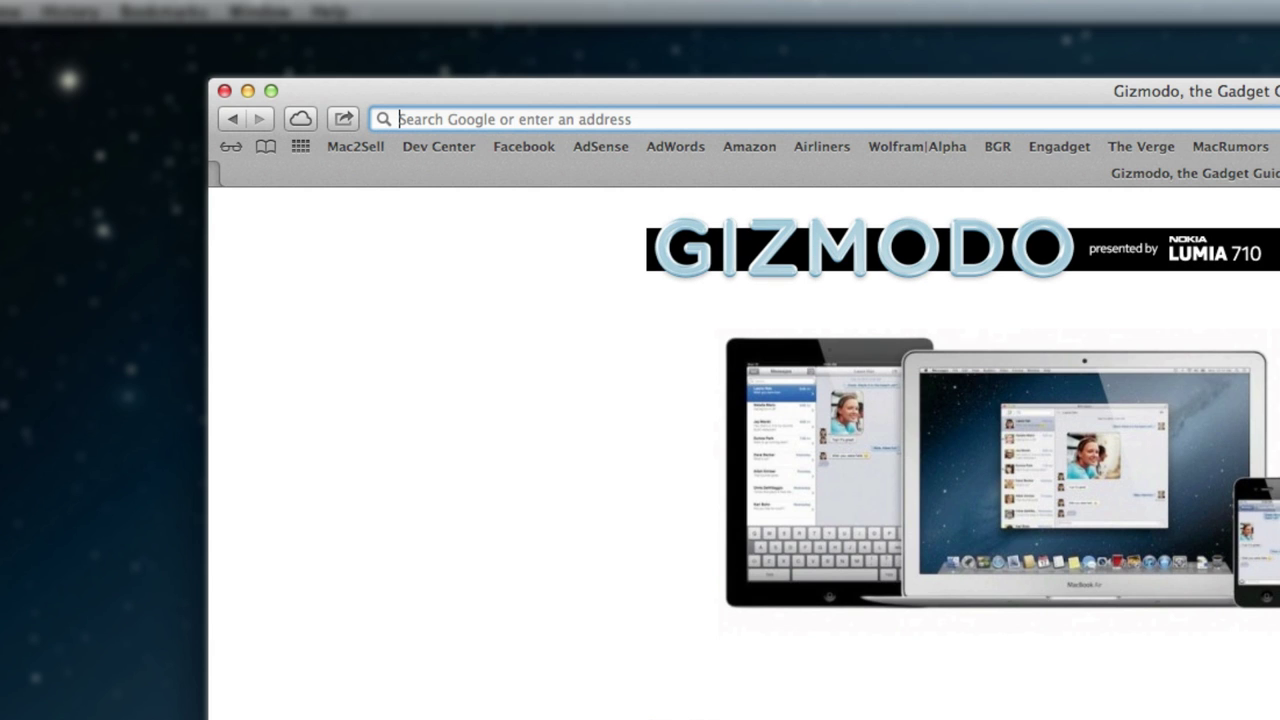
text(cnn)
key(Return)
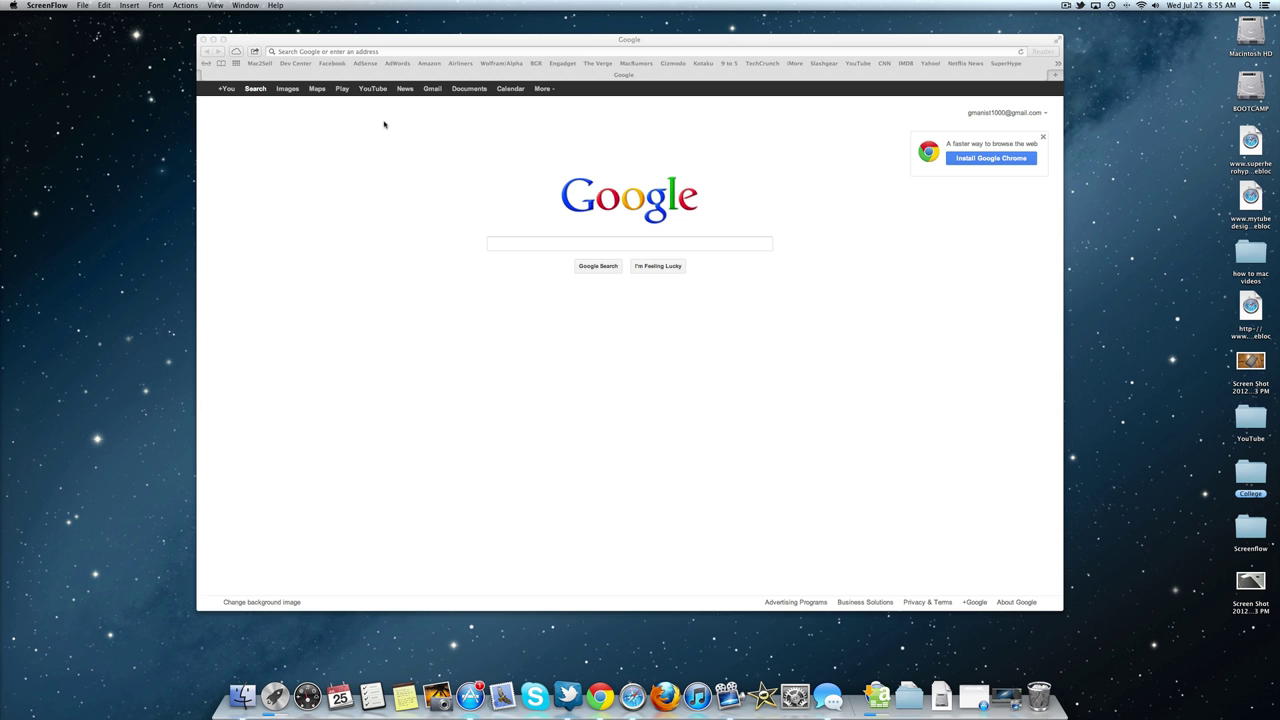
click(383, 124)
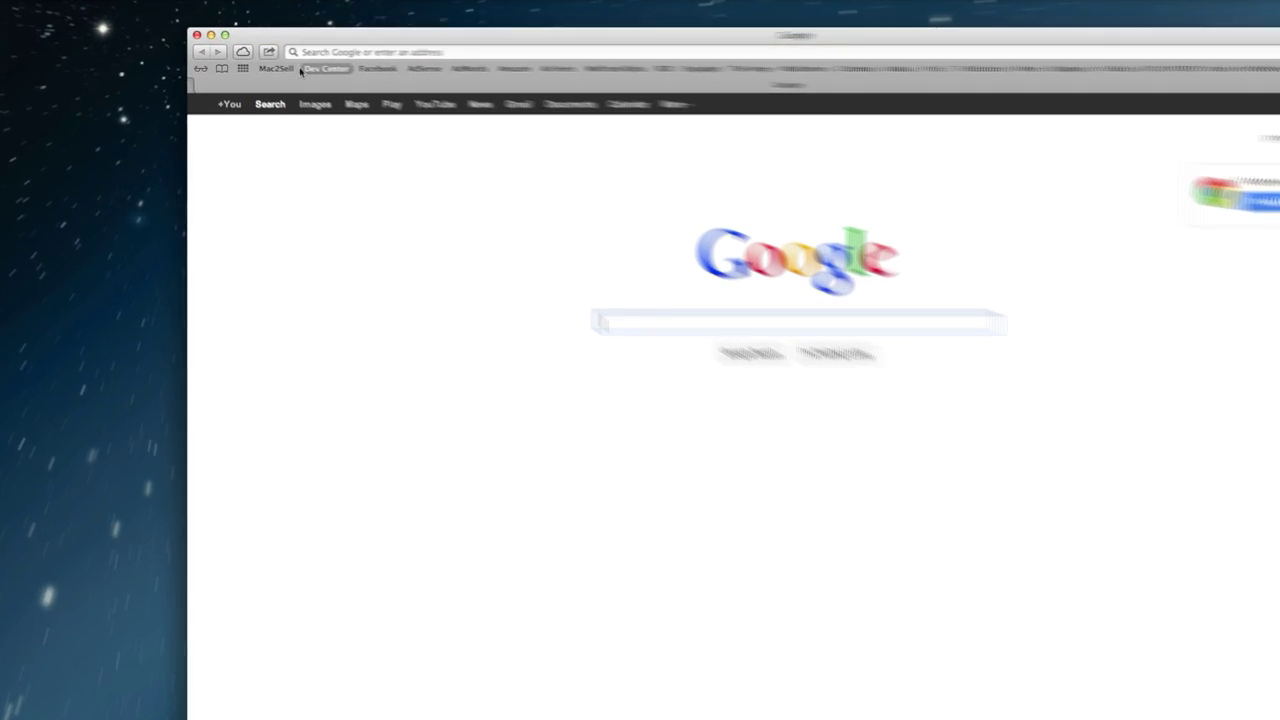
Step: Share the current Google page to Twitter from Safari's Share menu
click(254, 51)
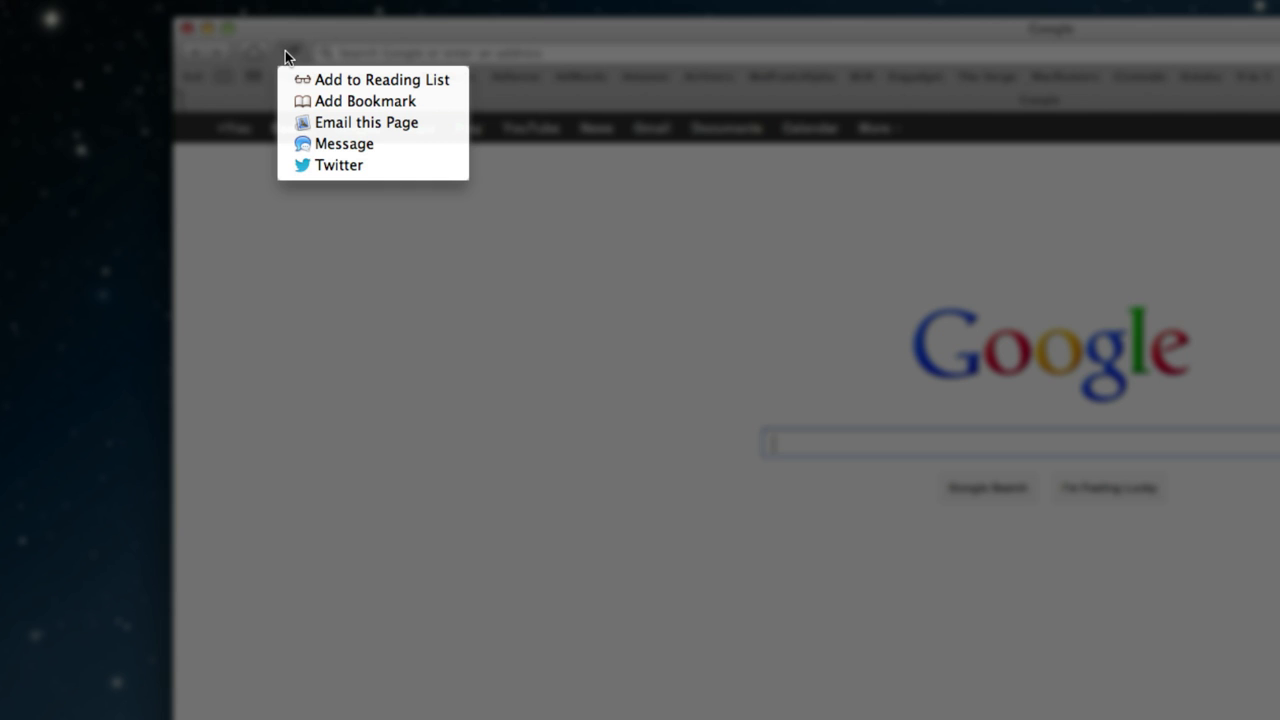
click(368, 168)
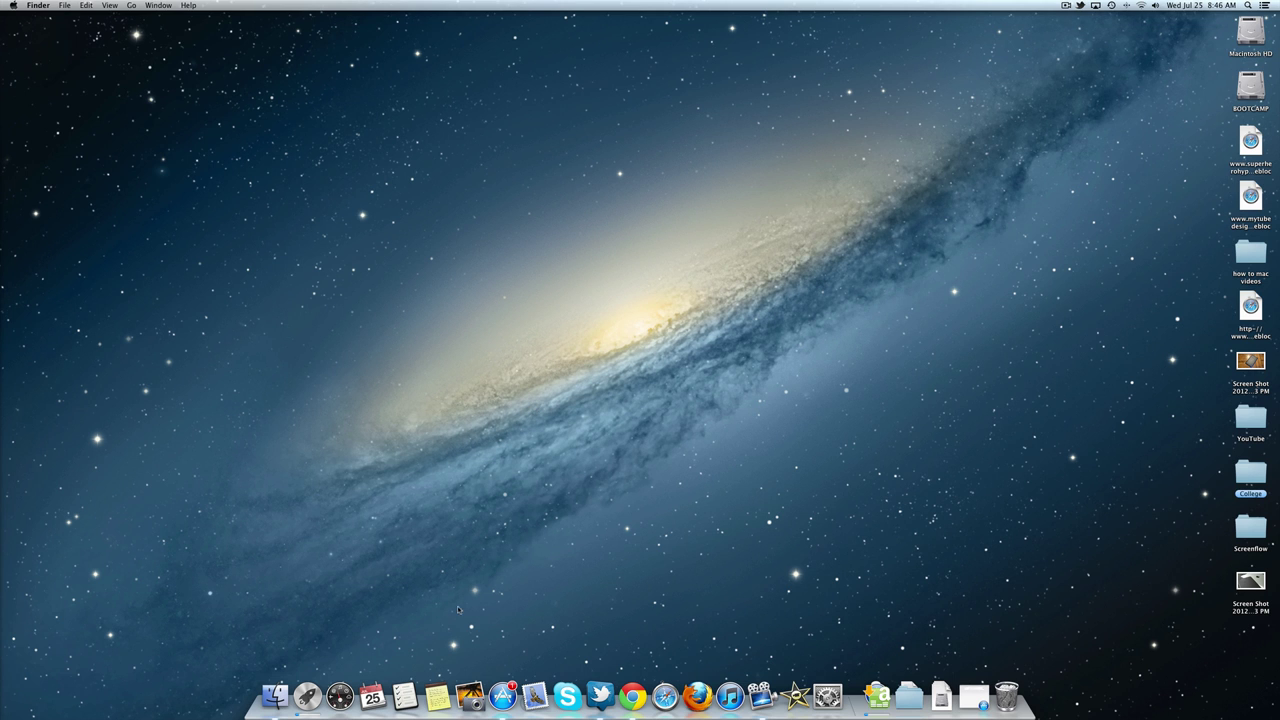
Step: Launch Notes and type, then erase, the test text 'trrdt' in a new note
click(404, 692)
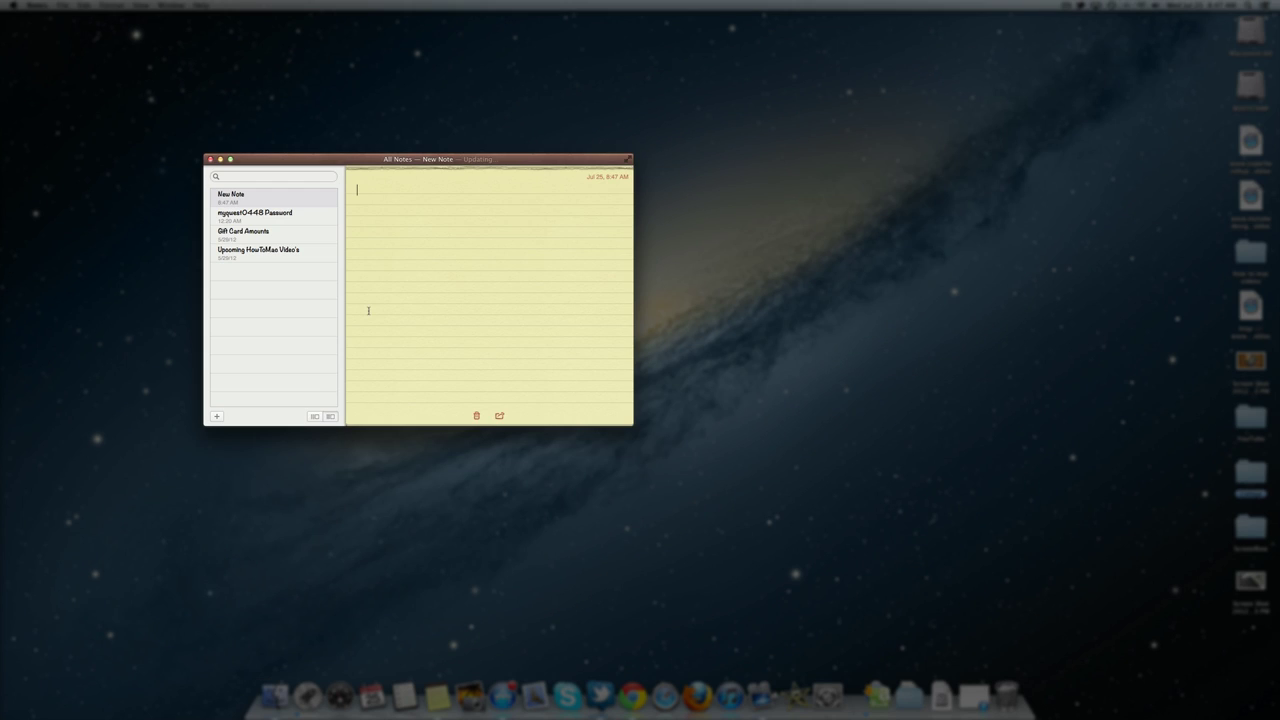
text(trrdt)
key(BackSpace)
key(BackSpace)
key(BackSpace)
key(BackSpace)
key(BackSpace)
Step: Search Launchpad for 'meess' and launch Messages from the top result
key(F4)
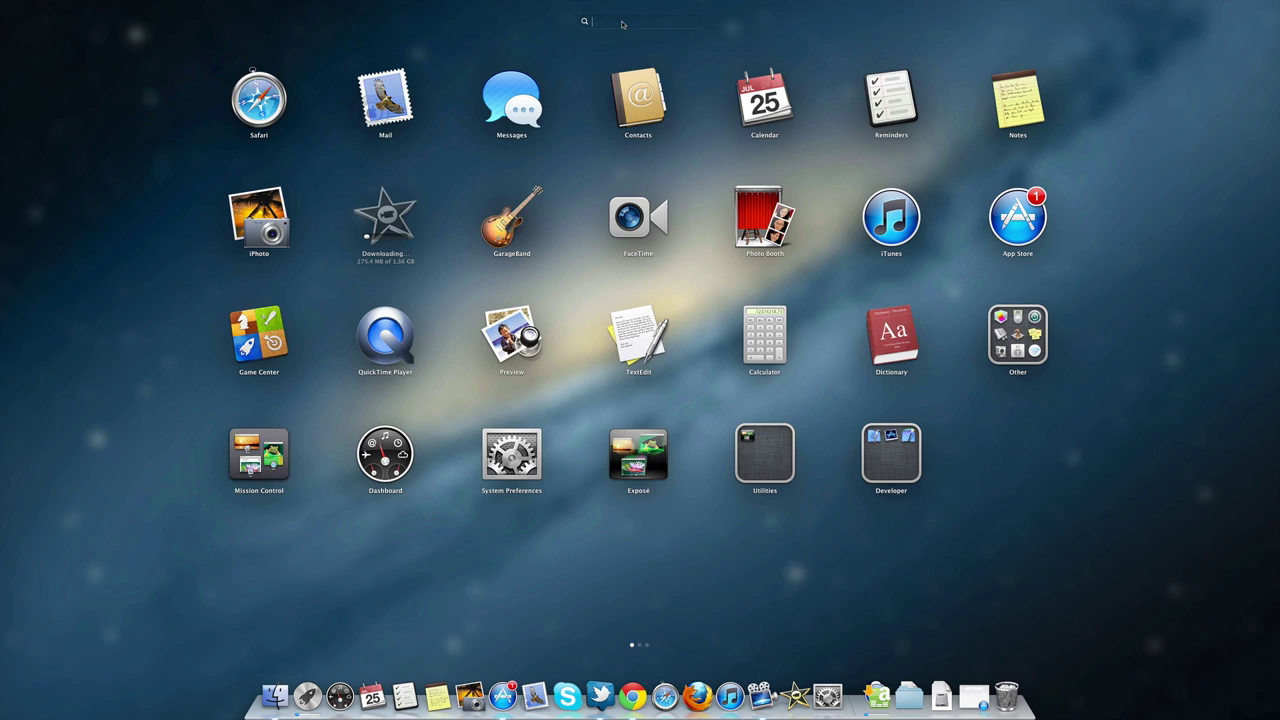
text(mee)
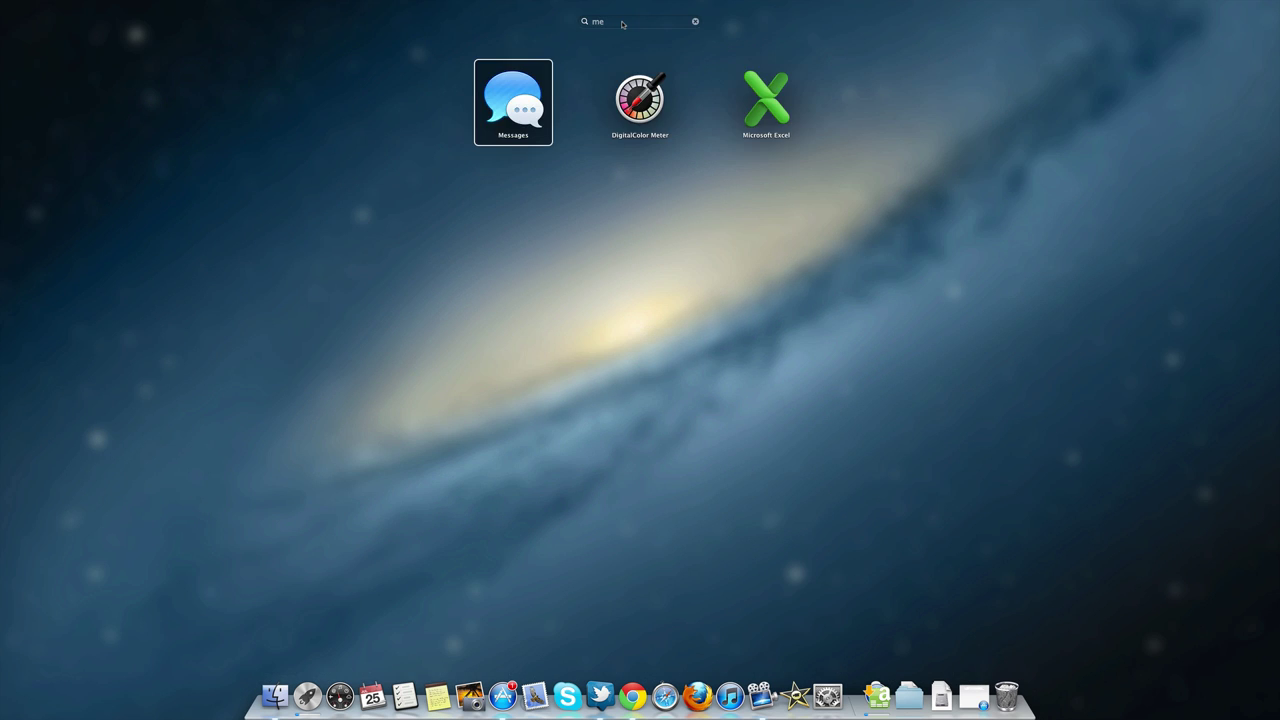
text(ss)
key(Return)
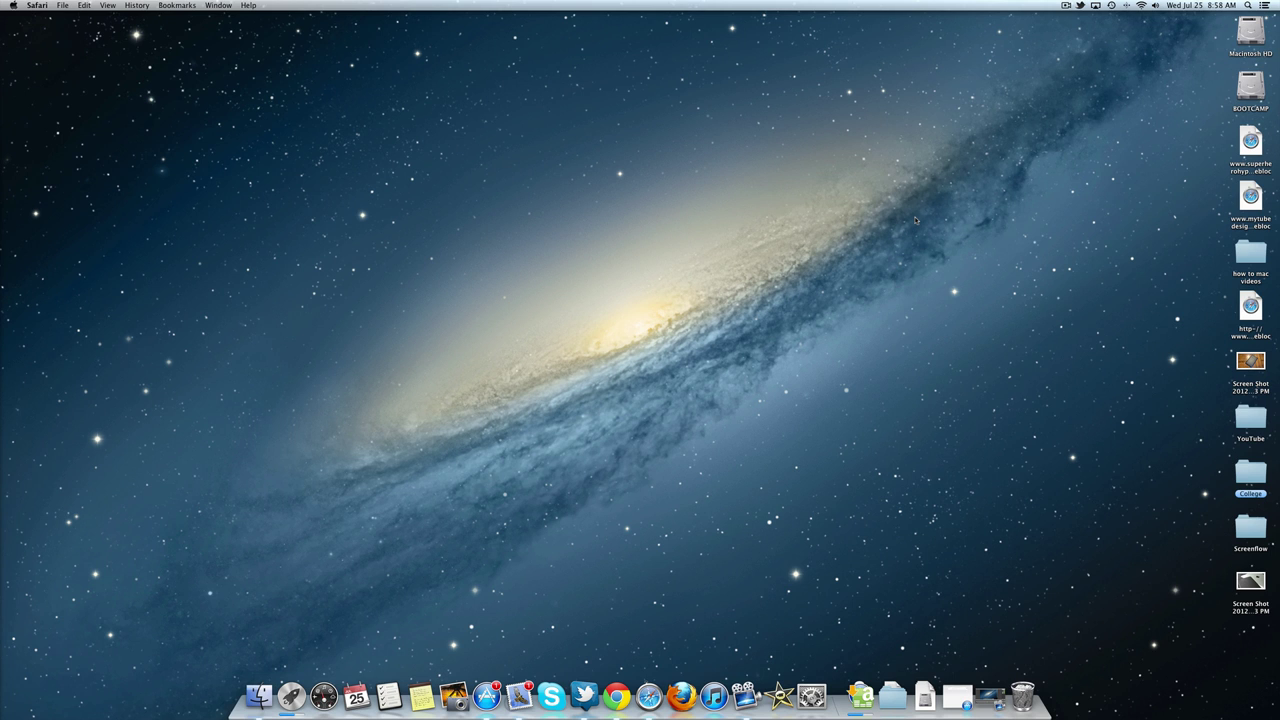
Step: Check the Mail and Reminders alerts in Notification Center, then open the mail notification
scroll(914, 216, right, 3)
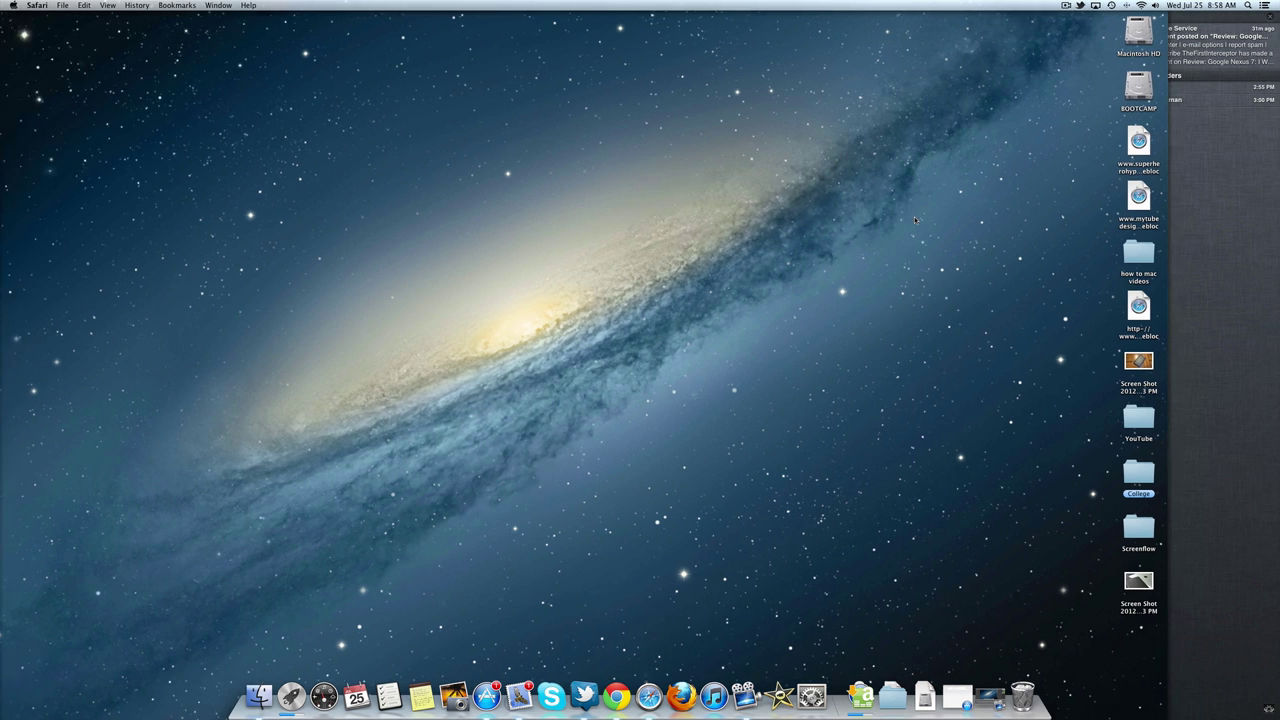
scroll(914, 216, left, 3)
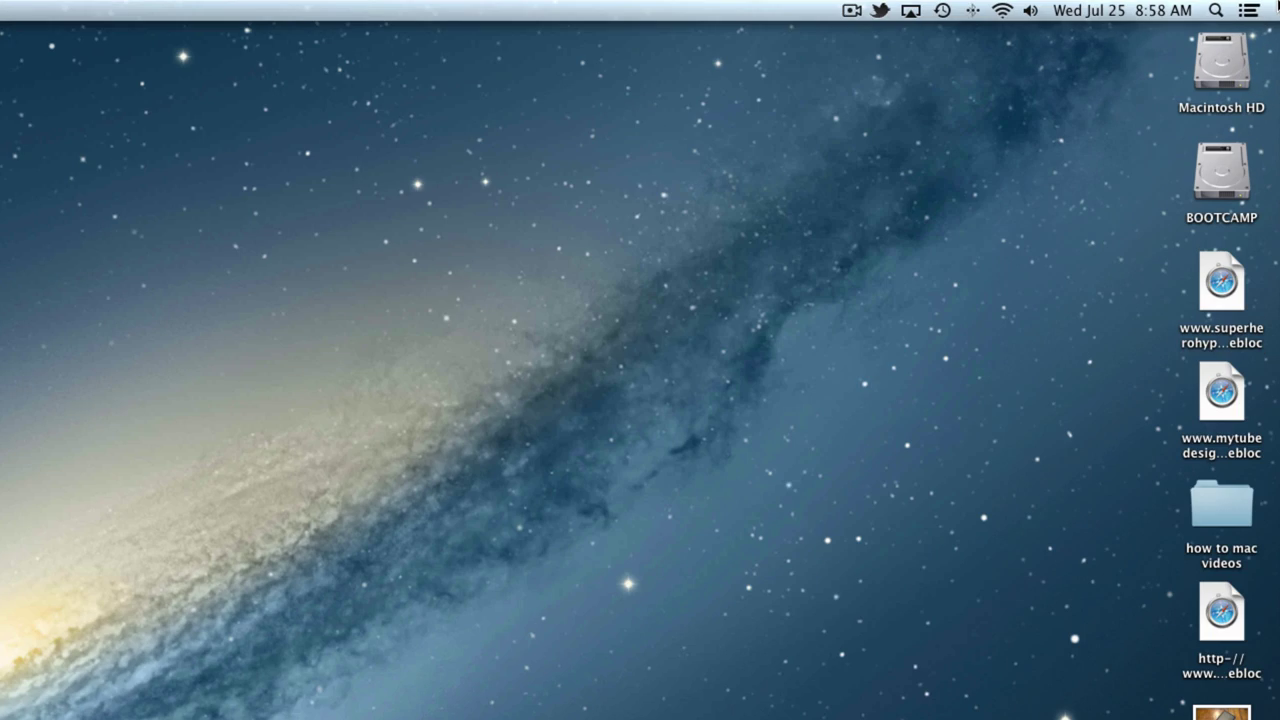
click(1268, 5)
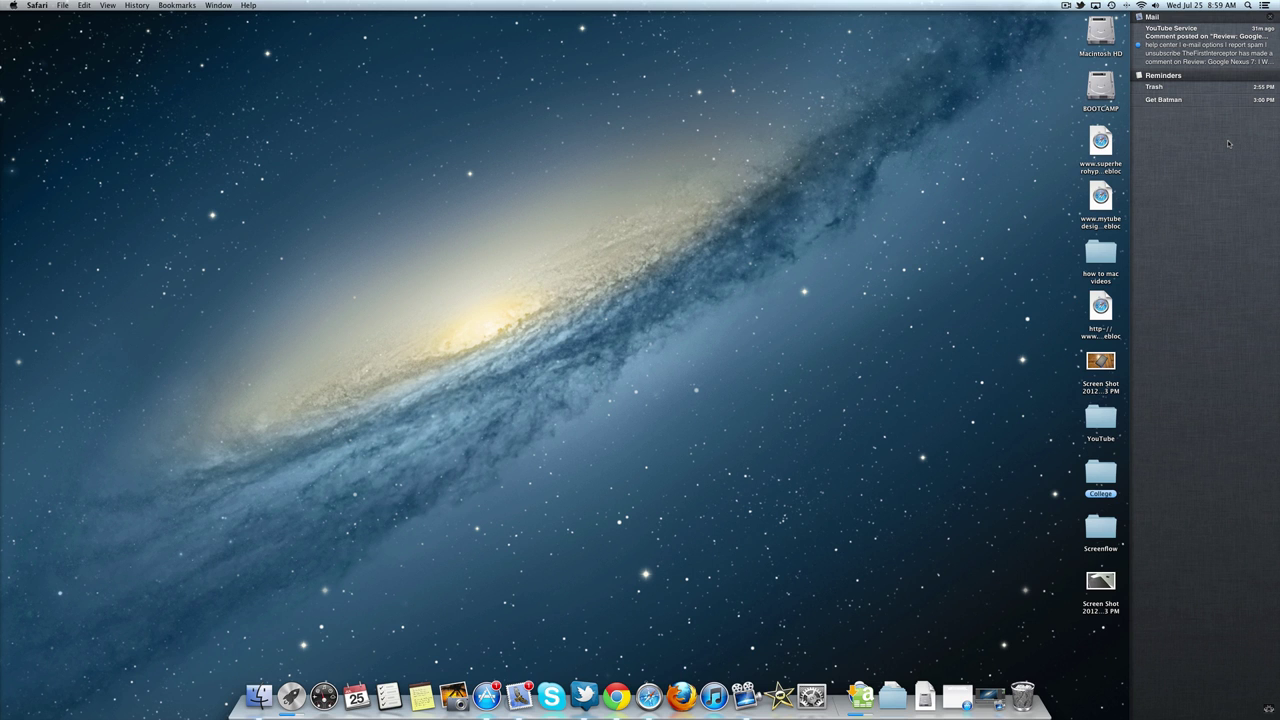
click(1014, 120)
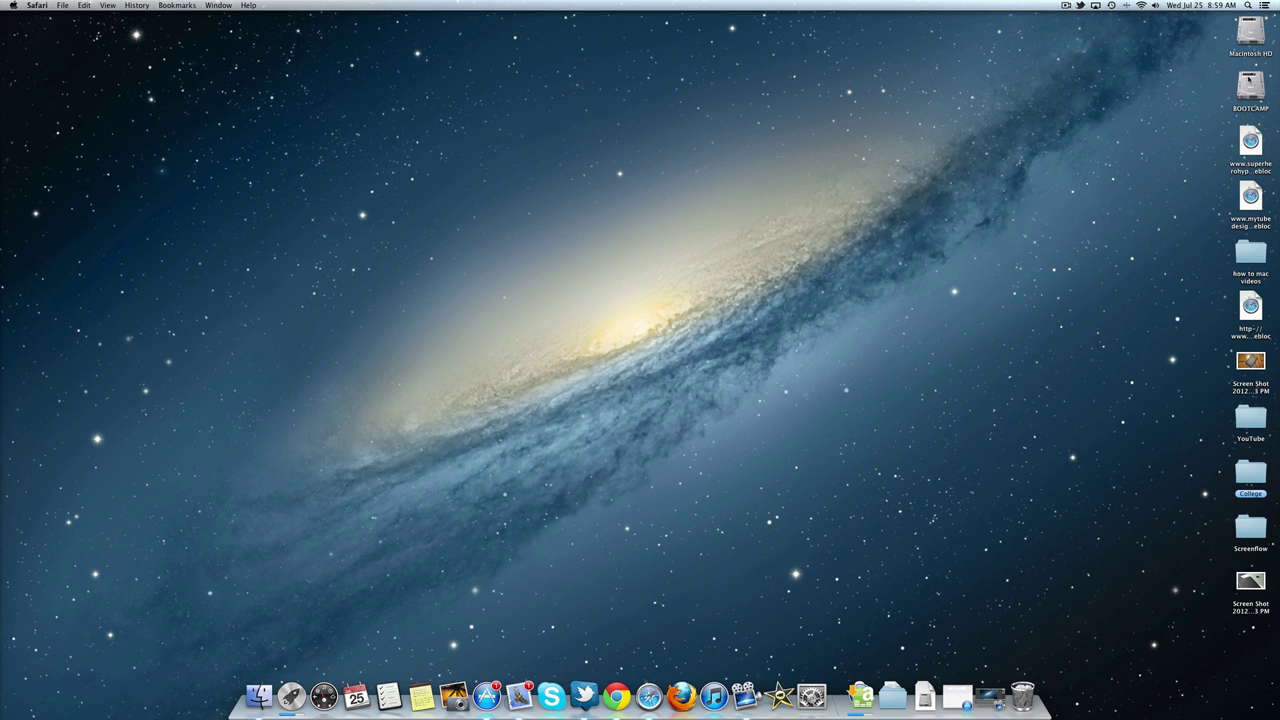
click(1264, 5)
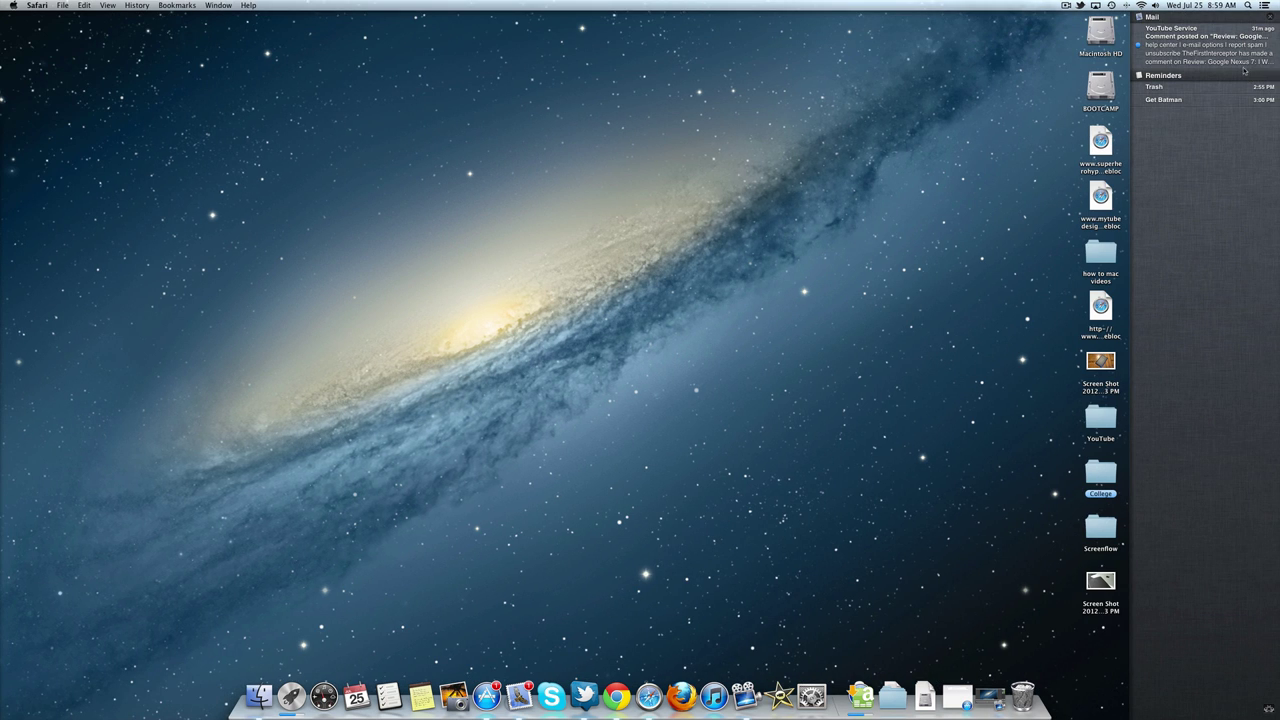
click(1232, 58)
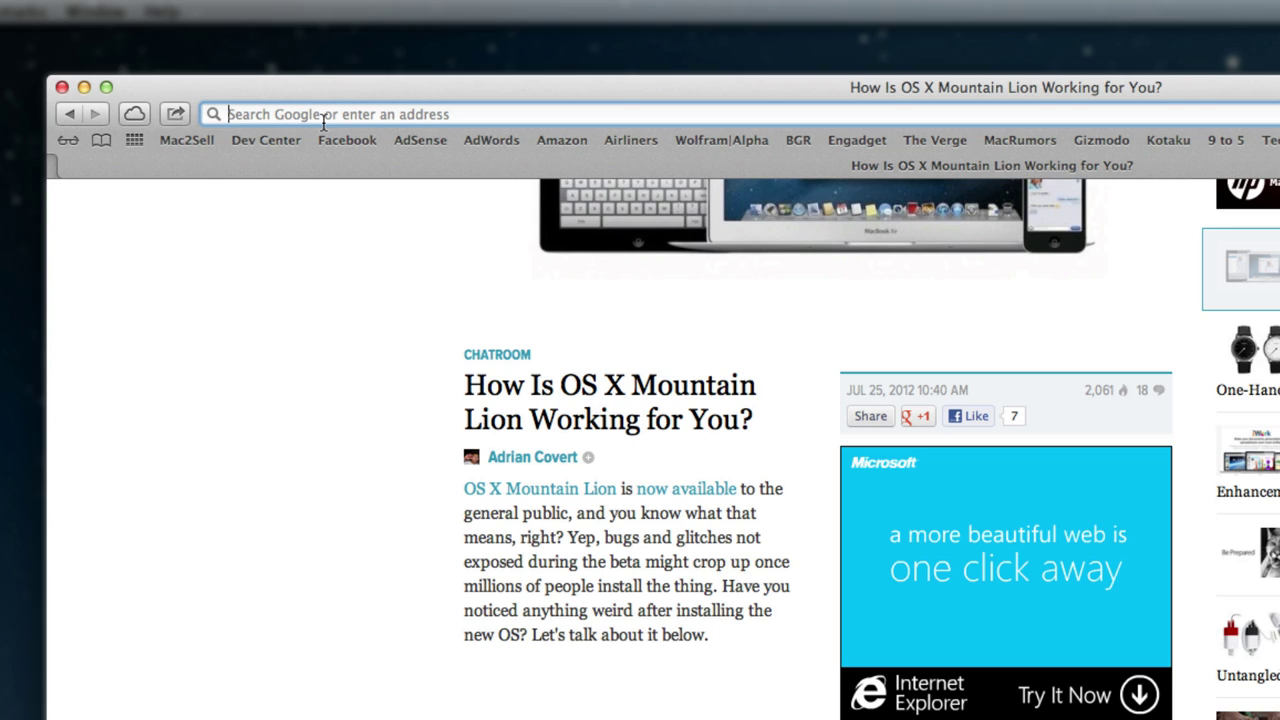
Step: Dictate 'And this is a test of dictation' as a Safari web search using Fn
key(fn)
key(fn)
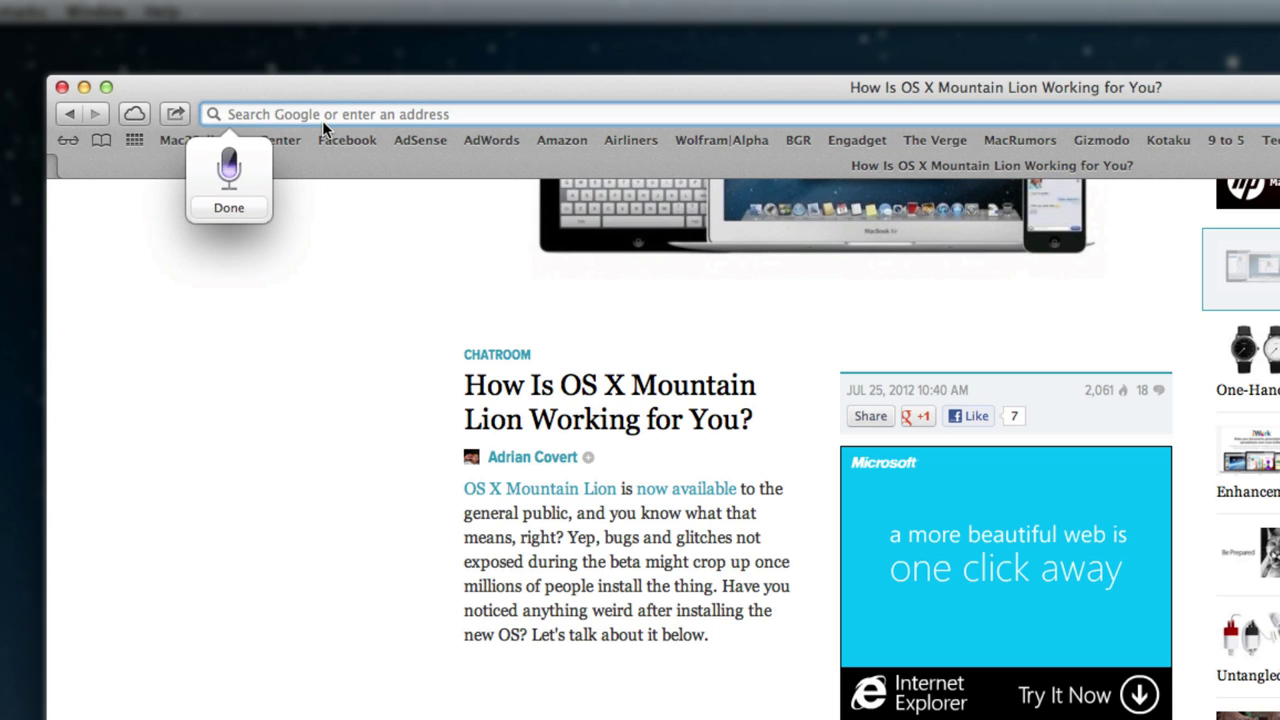
key(fn)
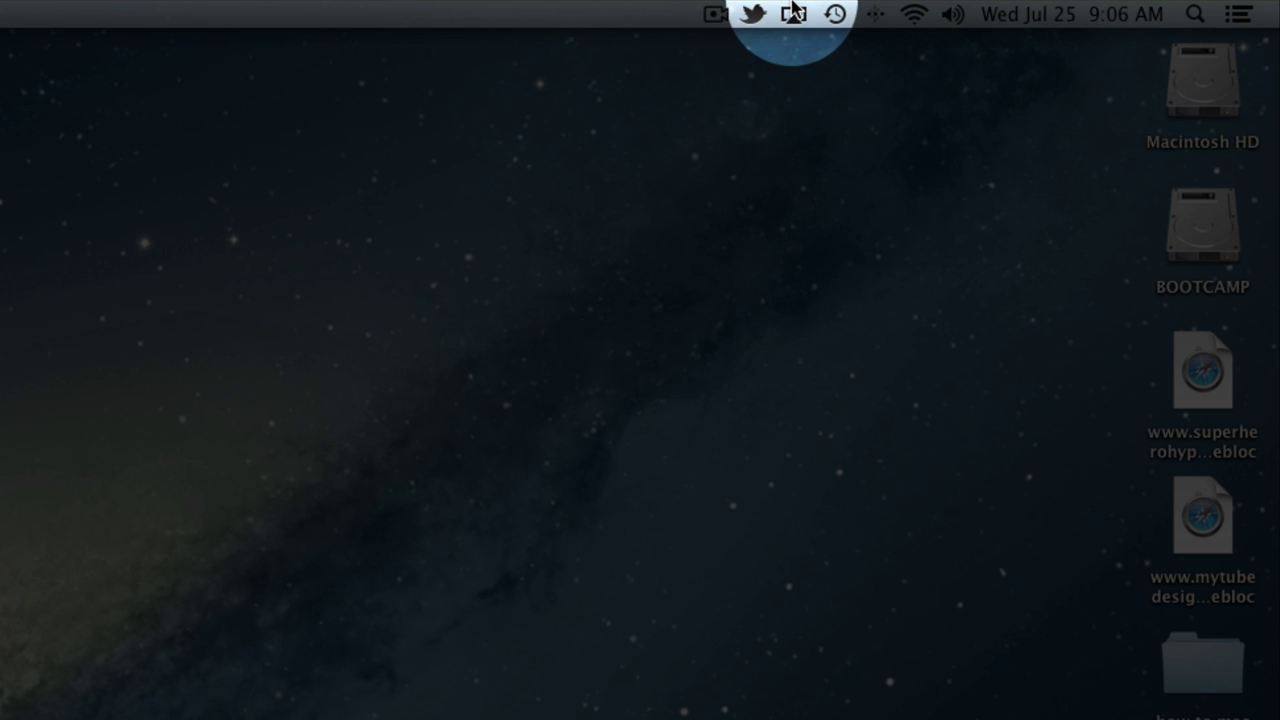
Step: Show the AirPlay Mirroring destinations menu in the menu bar
click(792, 12)
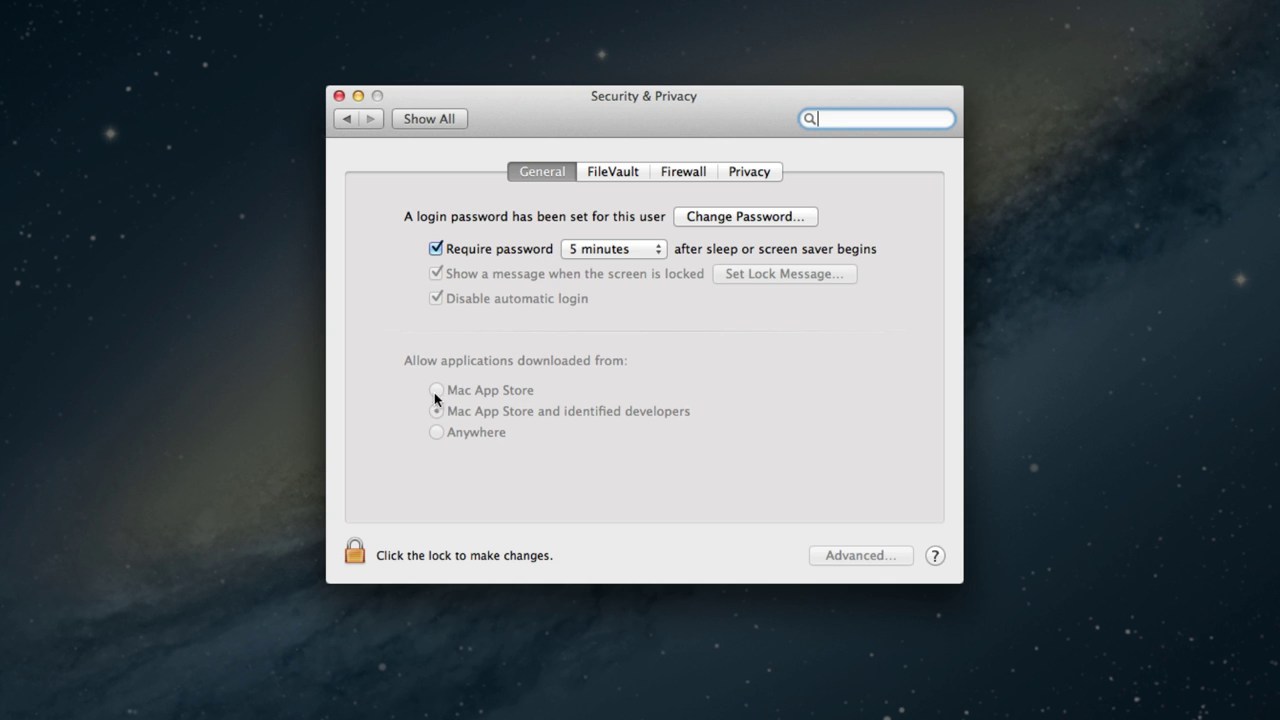
Step: Unlock Security & Privacy's General settings to change which downloaded apps are allowed
click(358, 558)
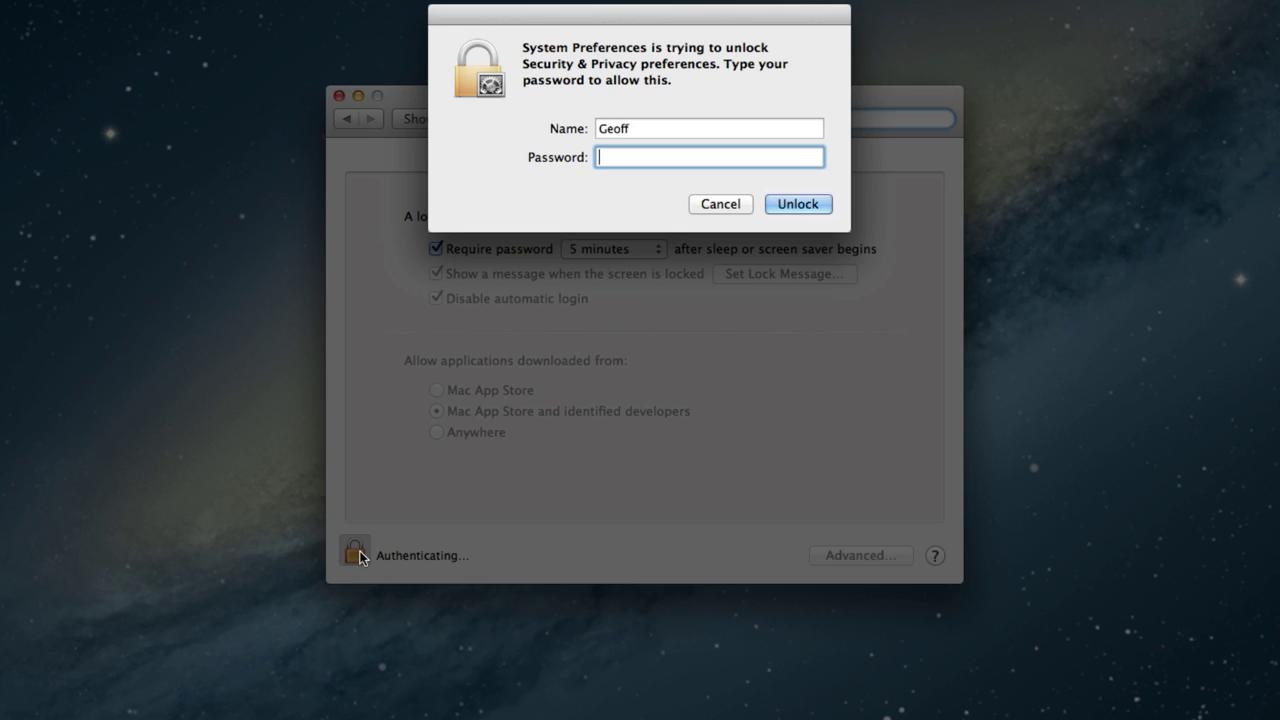